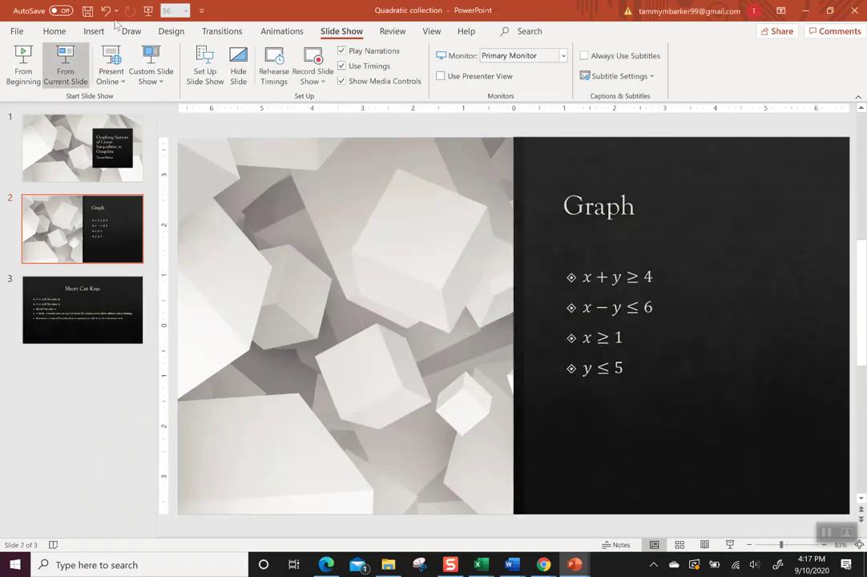
In GeoGebra, undo the corner points, boundary lines and combined region until the graph is empty
mouse_move(543, 564)
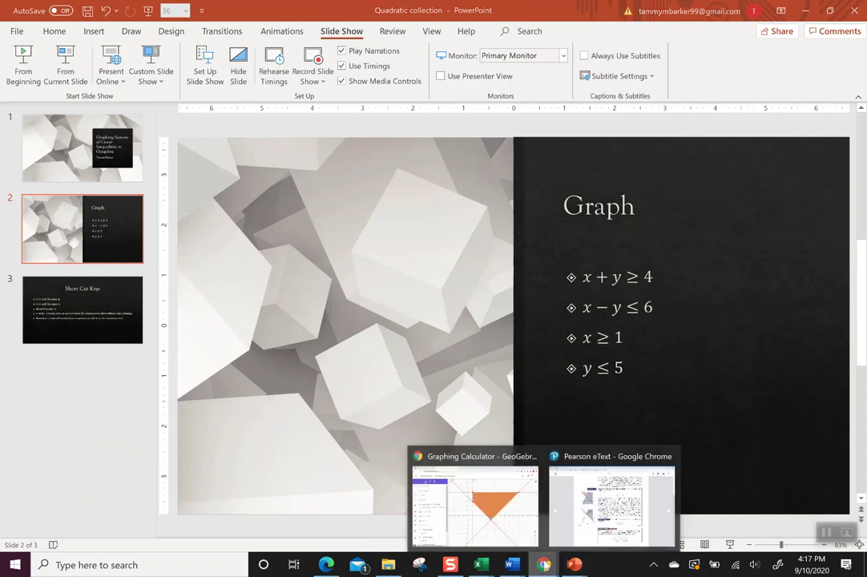
mouse_move(551, 516)
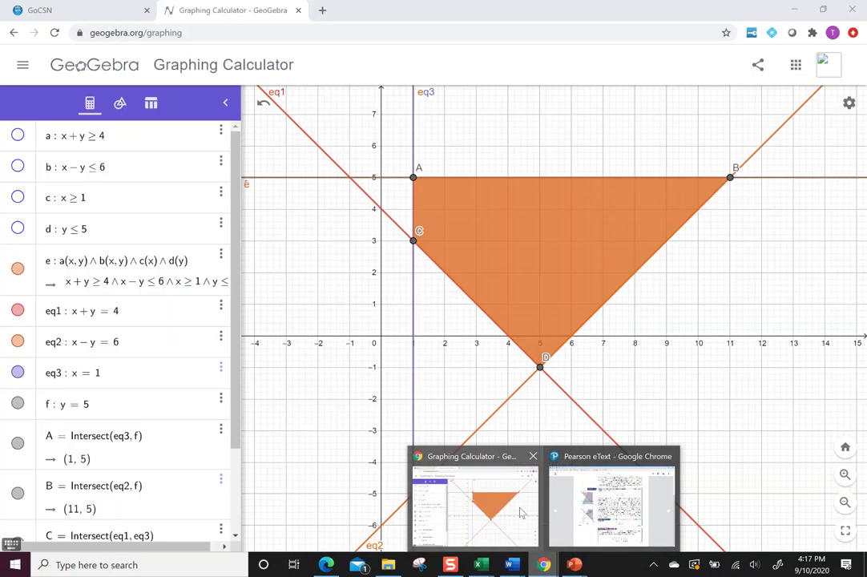
left_click(521, 513)
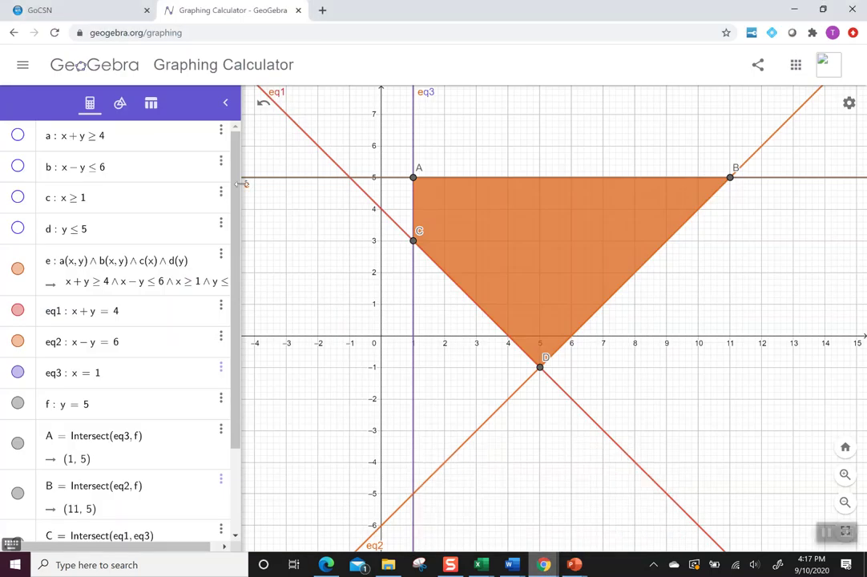
left_click(263, 105)
left_click(262, 105)
left_click(263, 105)
left_click(263, 105)
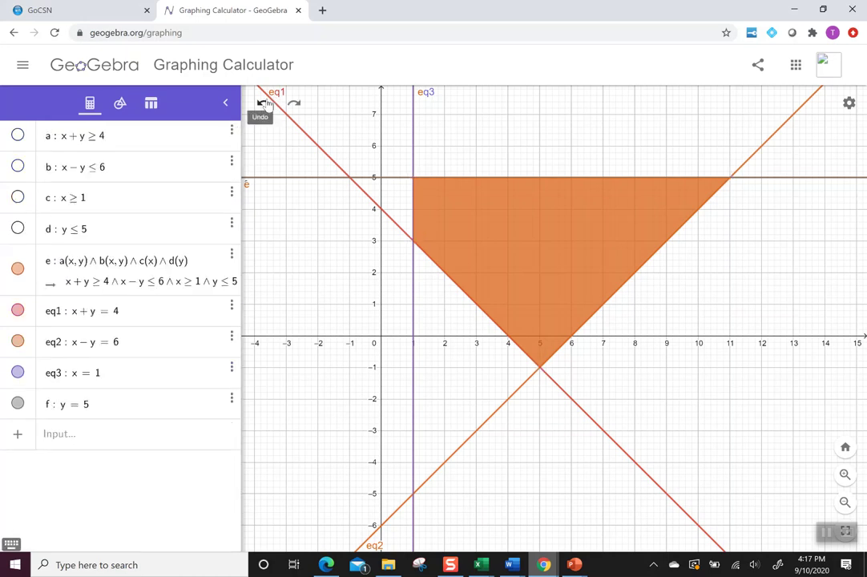
left_click(263, 105)
left_click(263, 105)
left_click(263, 105)
left_click(263, 105)
left_click(263, 105)
left_click(263, 105)
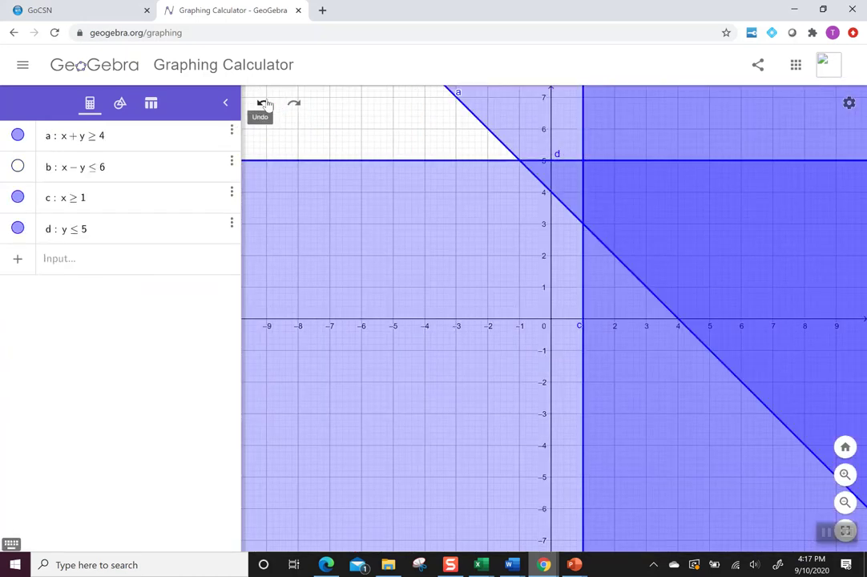
left_click(265, 105)
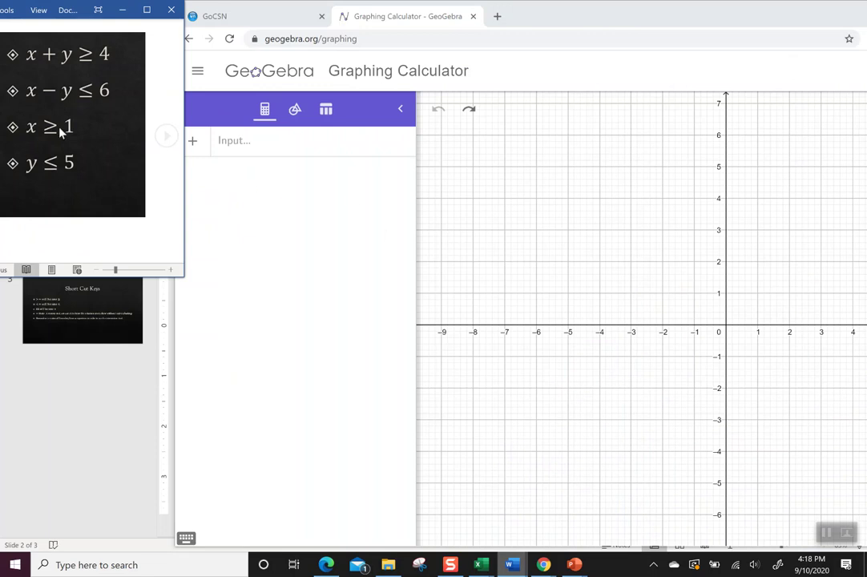
Enter inequality x + y ≥ 4 using the on-screen ≥ symbol
left_click(239, 141)
type("x ")
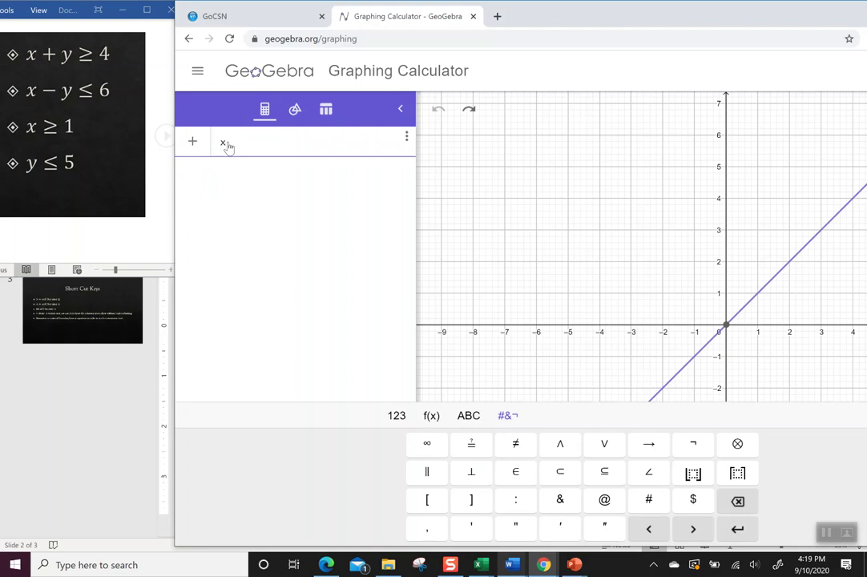
type("+ y")
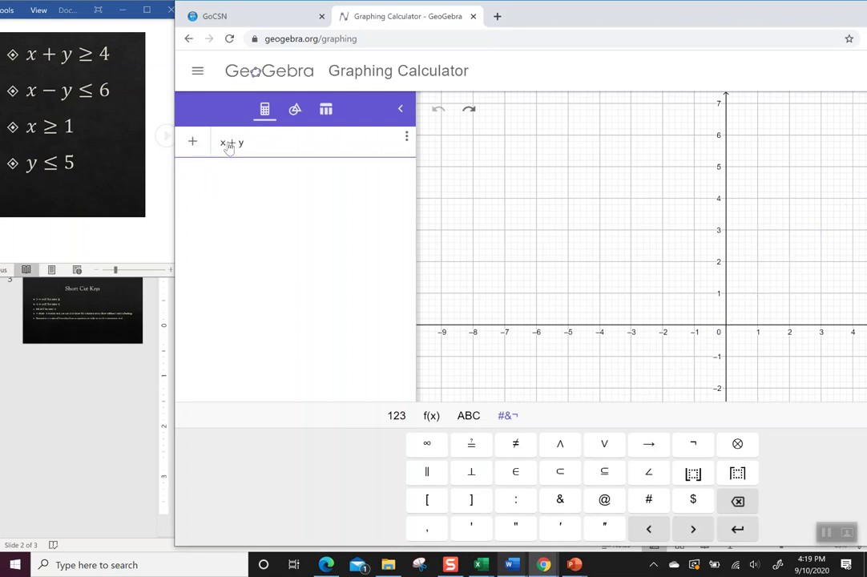
left_click(395, 415)
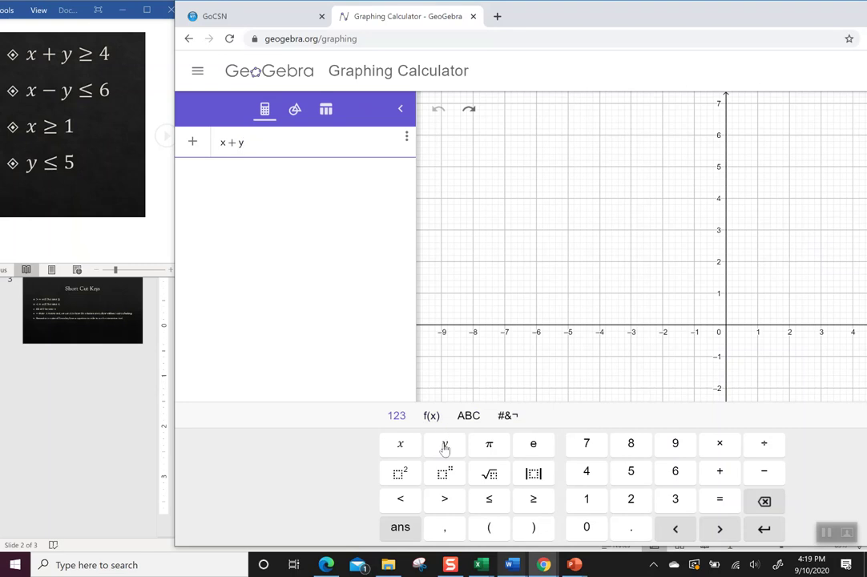
left_click(535, 499)
type("4")
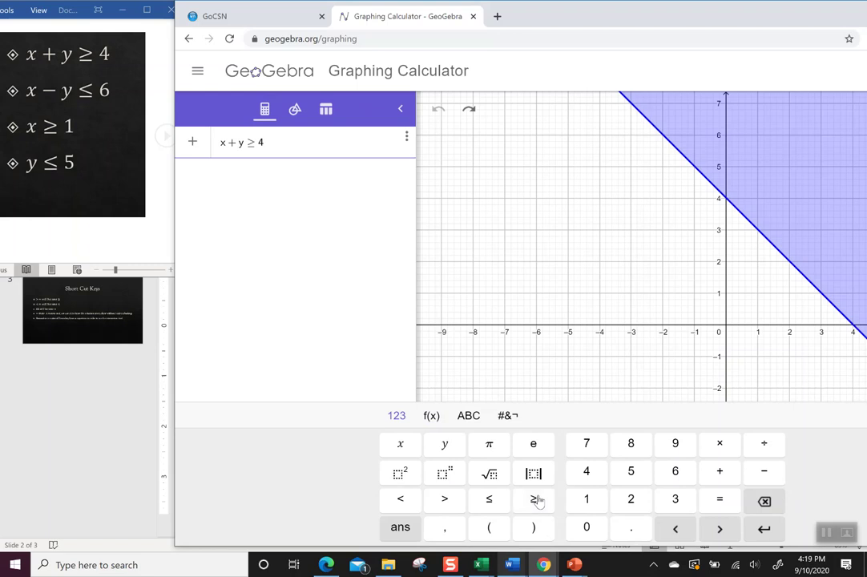
key("Return")
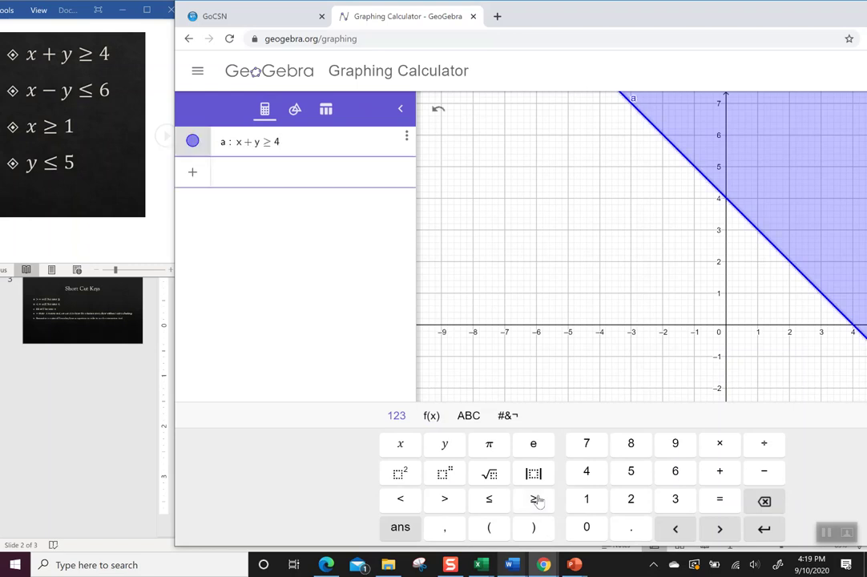
Enter inequalities x − y ≤ 6 and x ≥ 1, then type y ≤ 5
type("x-")
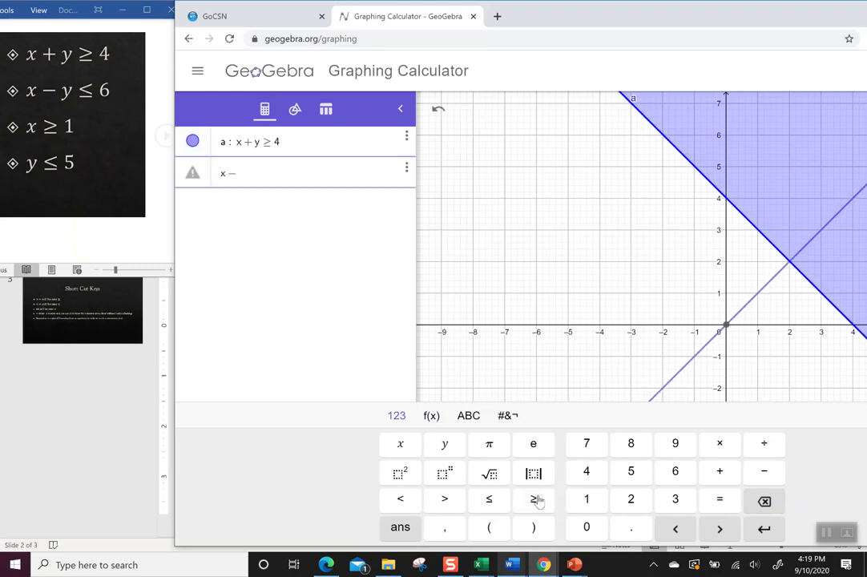
type("y")
mouse_move(480, 564)
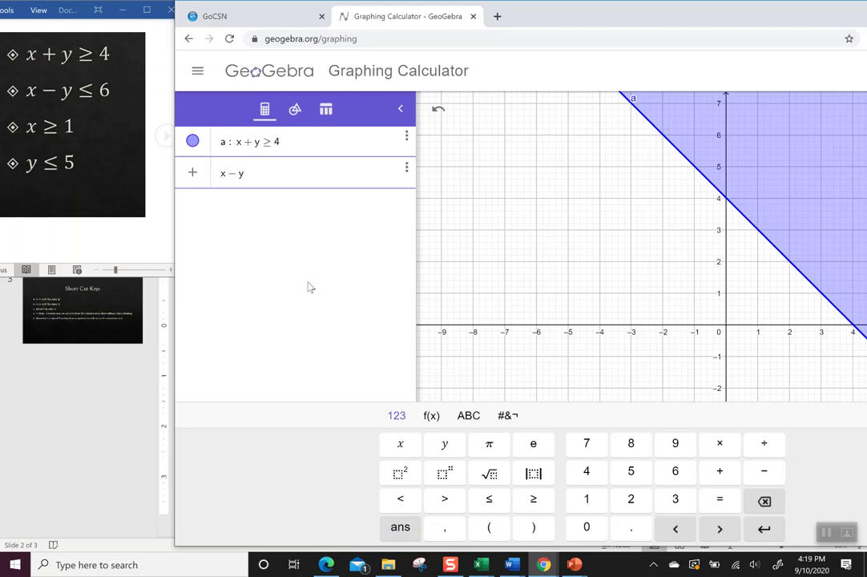
type("<")
type("=")
type("6")
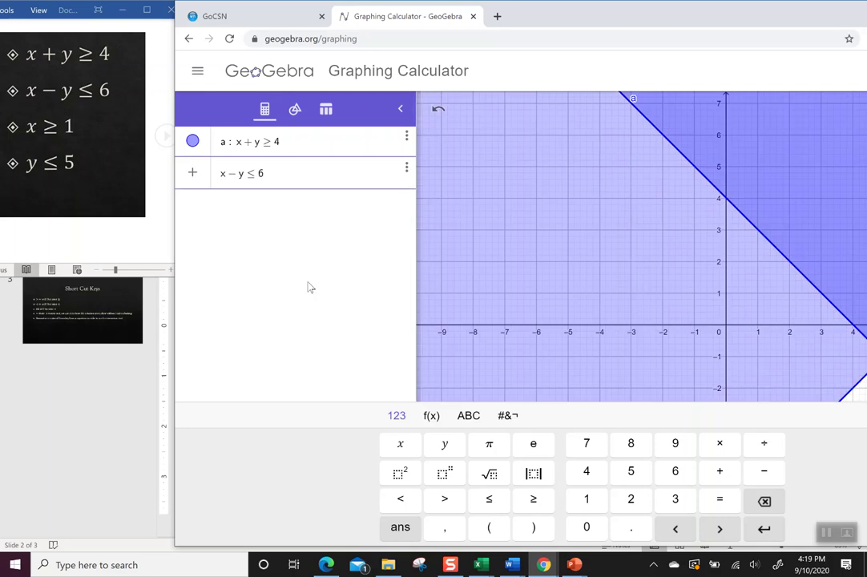
key("Return")
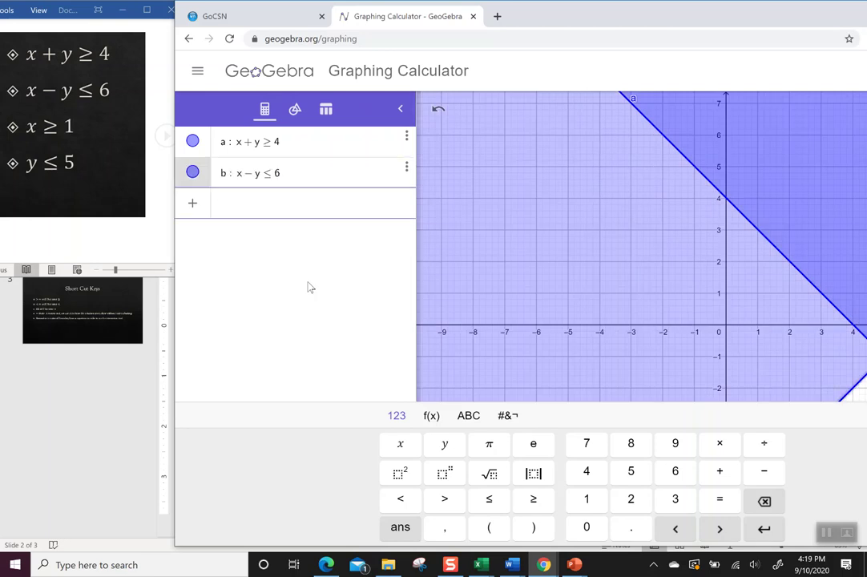
type("x>")
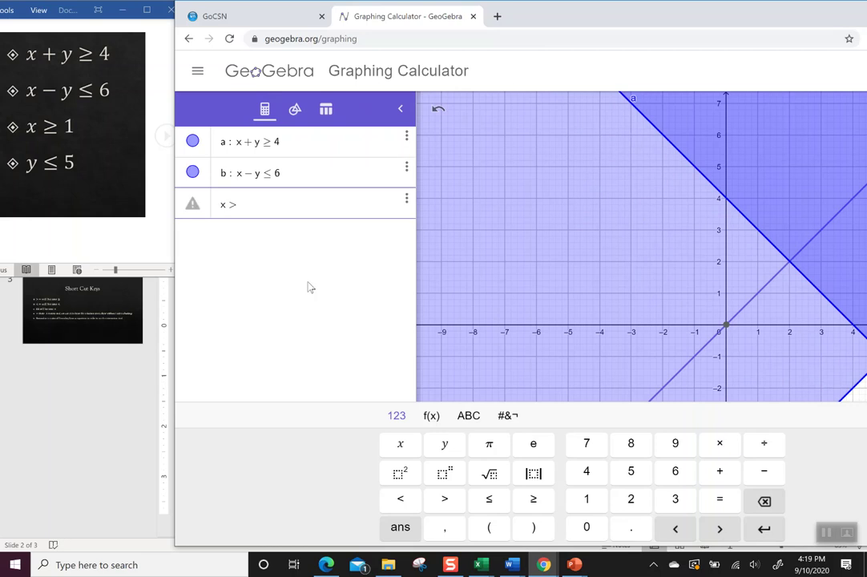
type("=1")
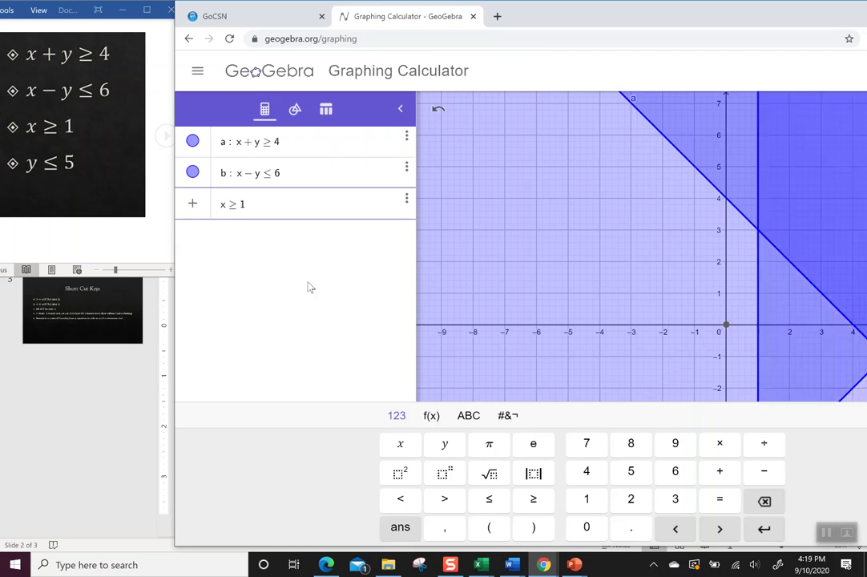
key("Return")
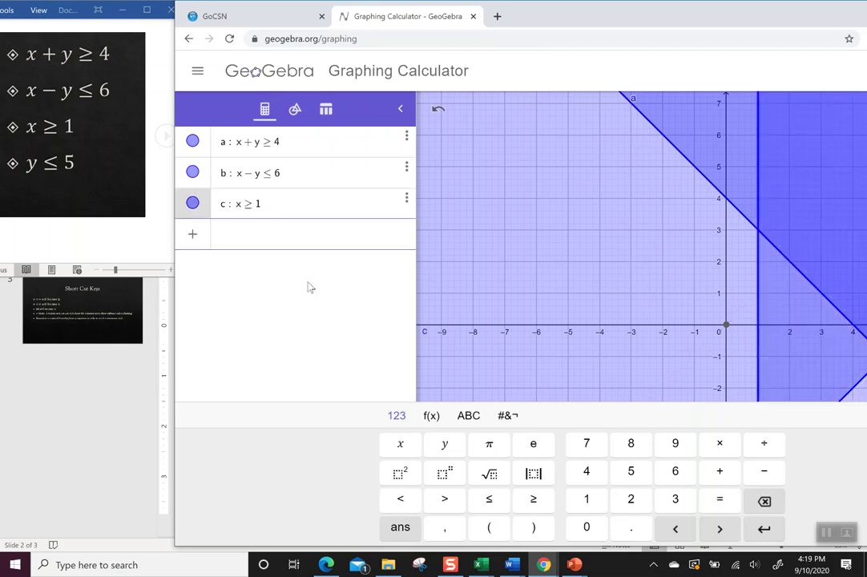
type("y")
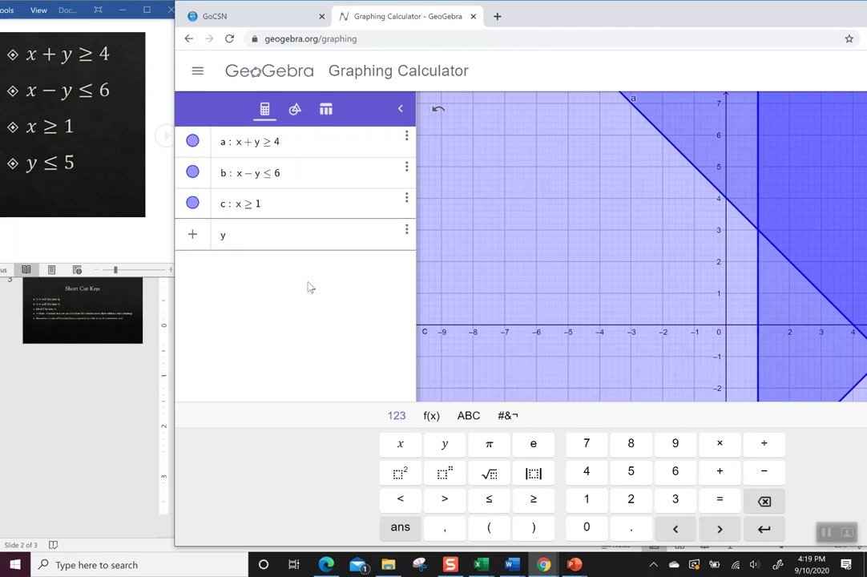
type("<=")
type("5")
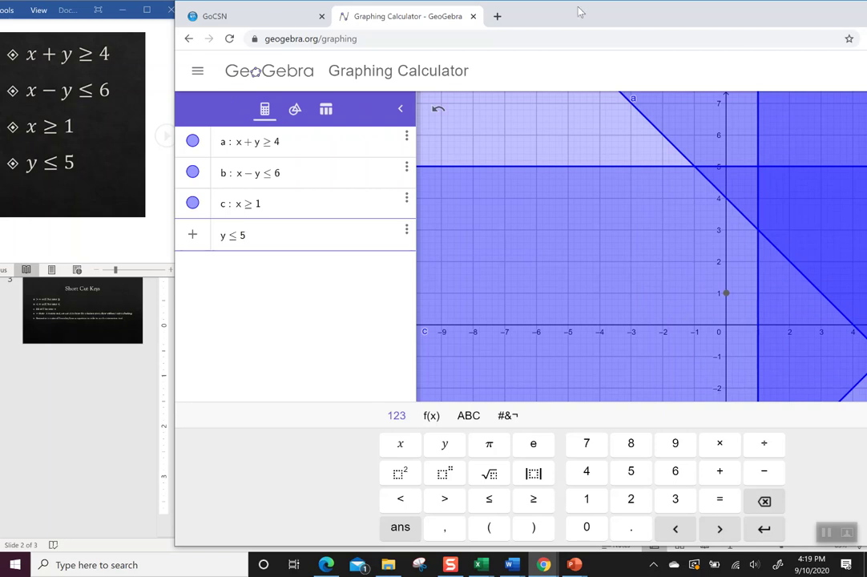
Maximize the window, commit y ≤ 5 as d, and select the Move tool
left_click_drag(635, 17, 497, 15)
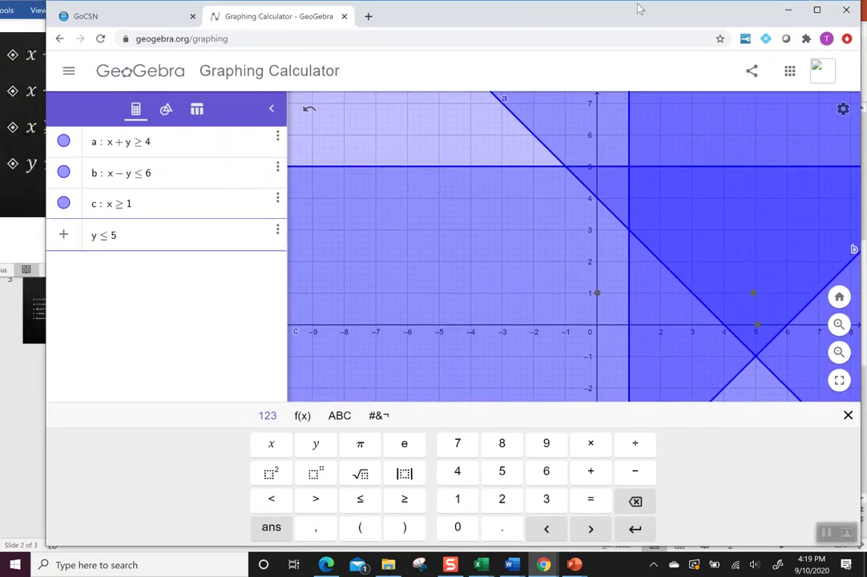
left_click(818, 13)
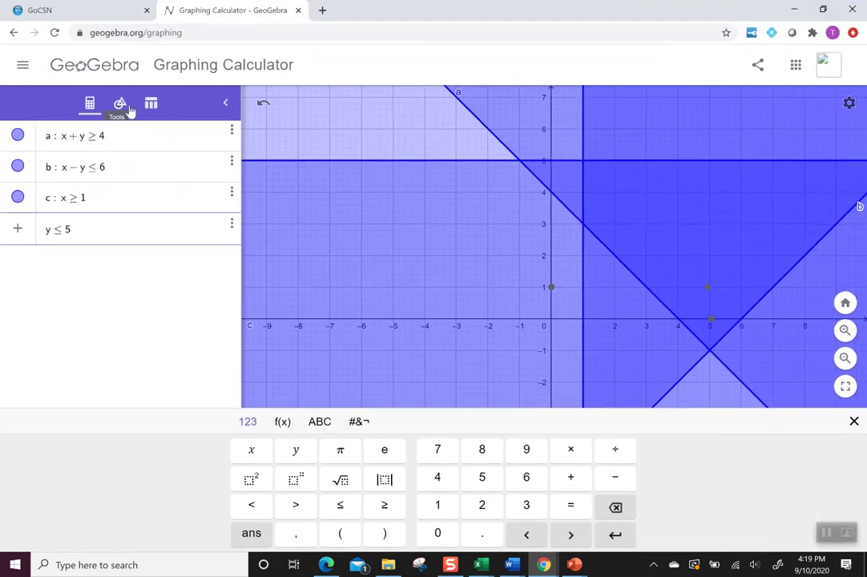
left_click(119, 104)
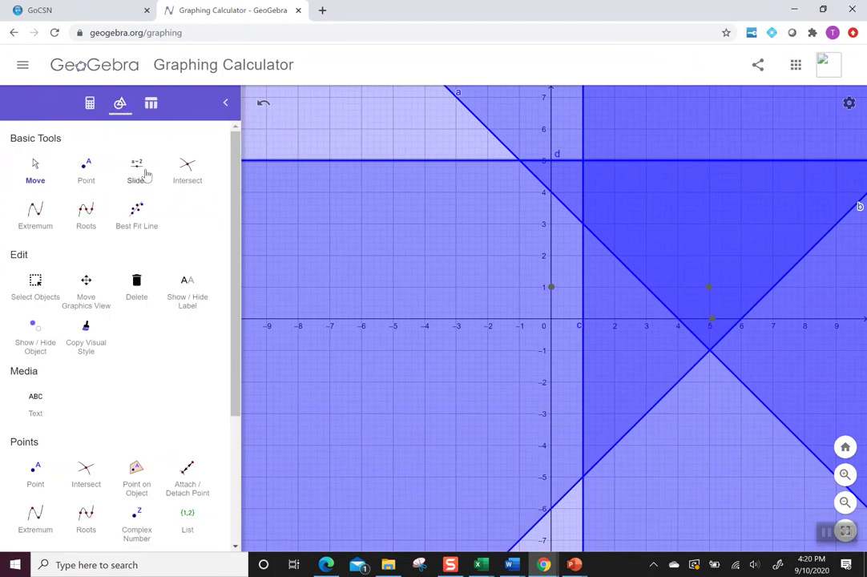
left_click(35, 164)
left_click(89, 101)
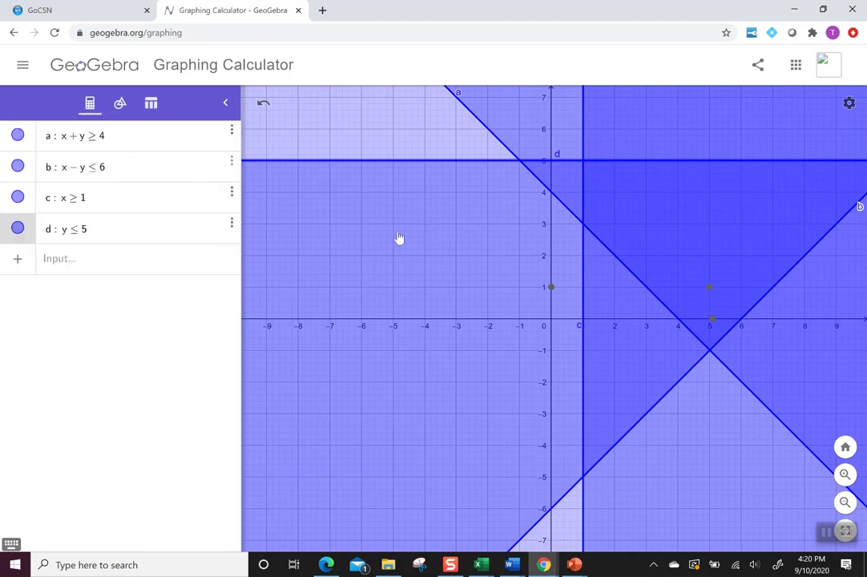
Select several objects on the graph and hide inequality d's shading
left_click(420, 256)
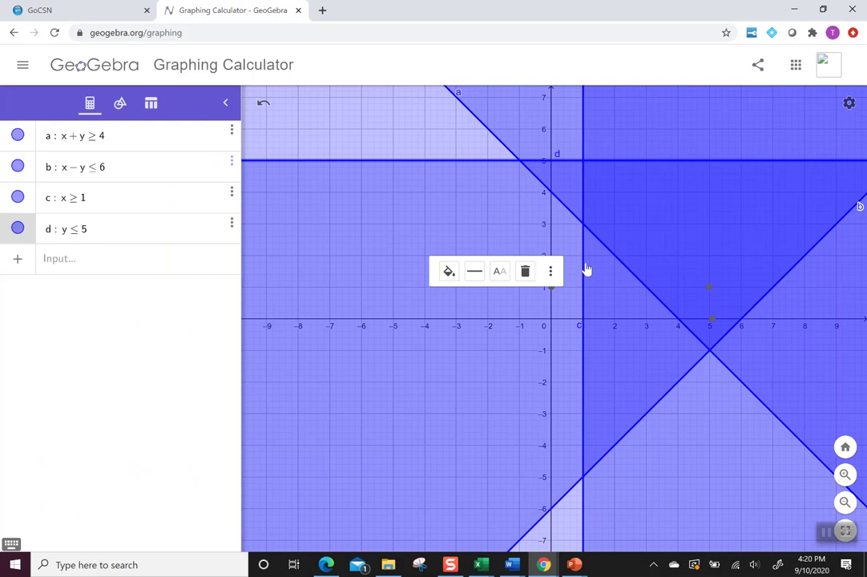
left_click(557, 312)
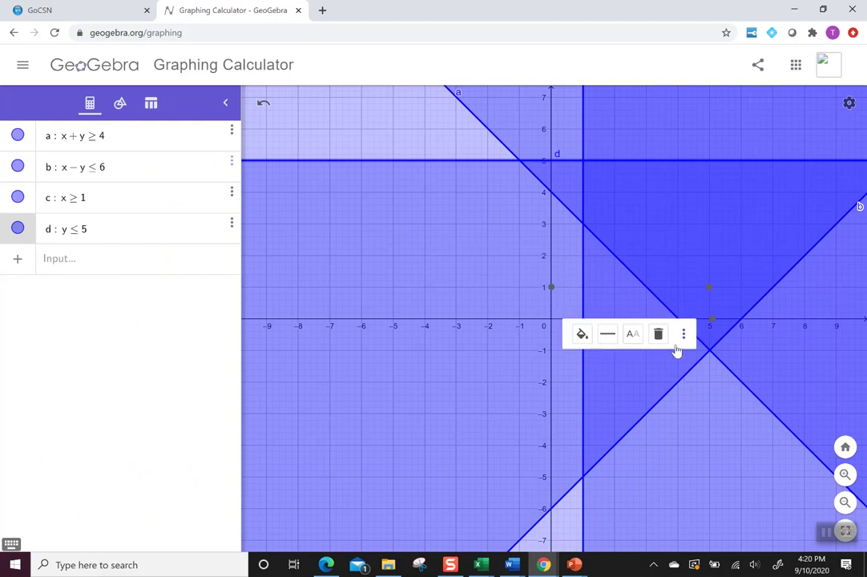
left_click(472, 401)
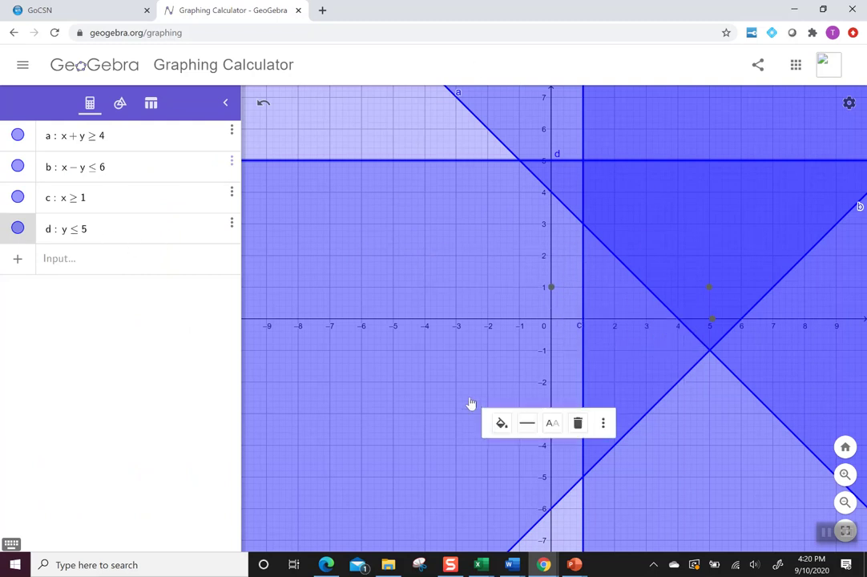
left_click(57, 268)
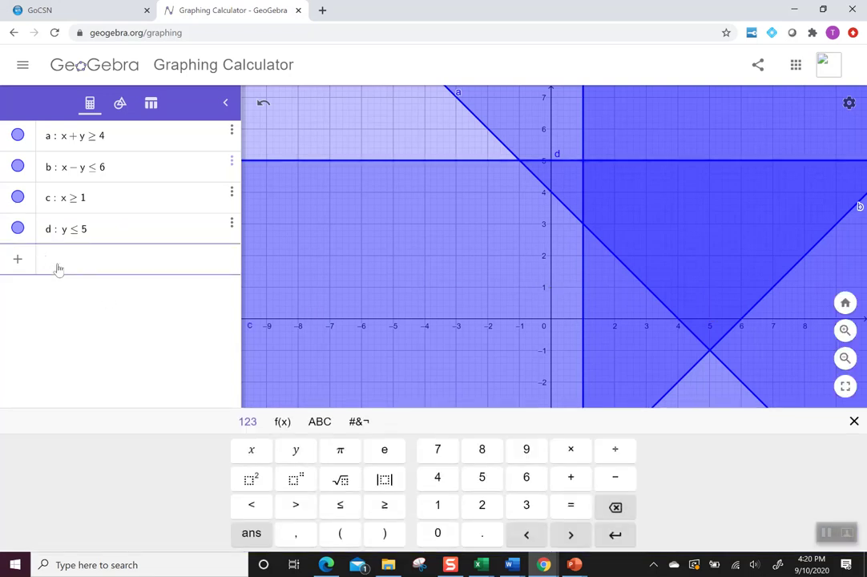
left_click(18, 228)
Hide the shading of inequalities c, b and a
left_click(18, 197)
left_click(18, 166)
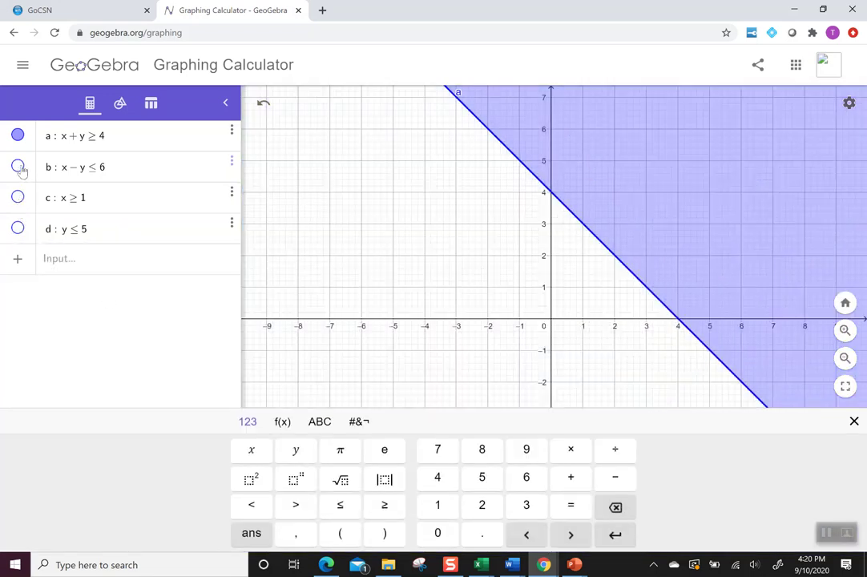
left_click(16, 135)
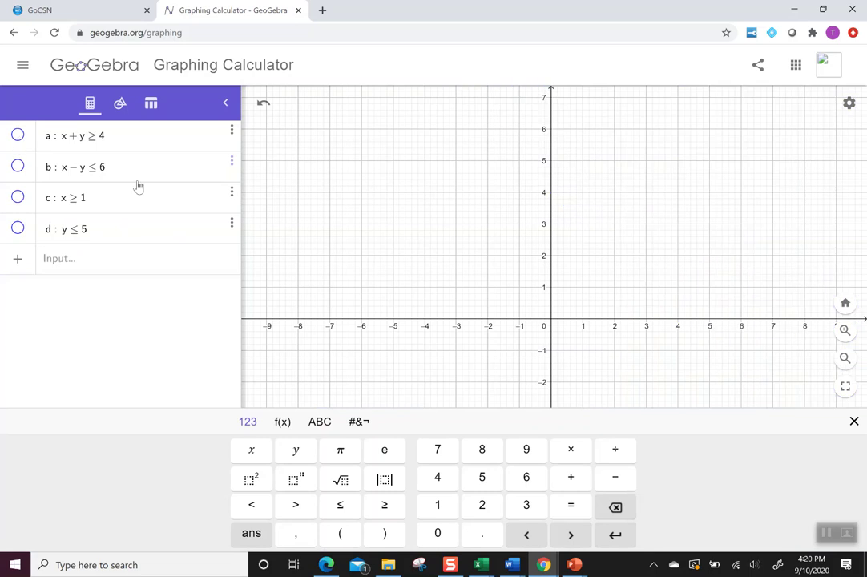
Enter a ∧ b ∧ c ∧ d using the logic keyboard's ∧ and &&
left_click(77, 270)
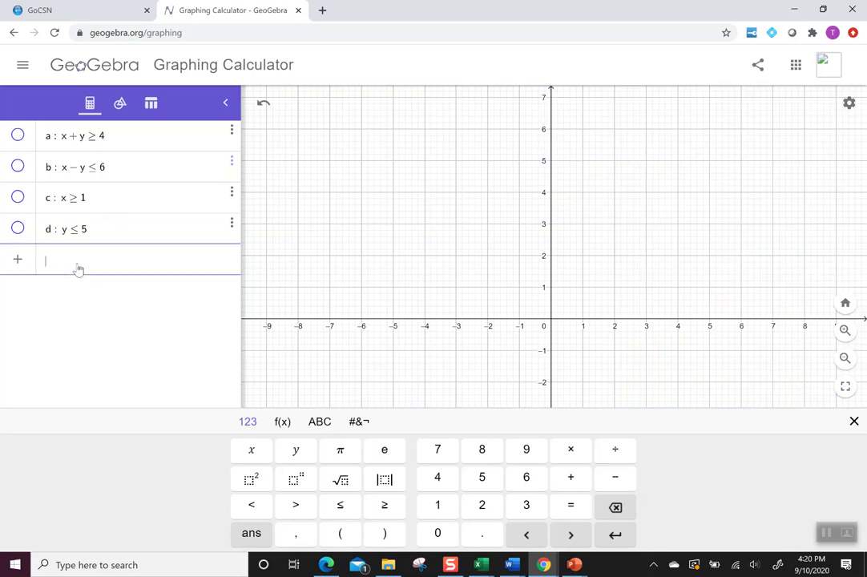
type("a")
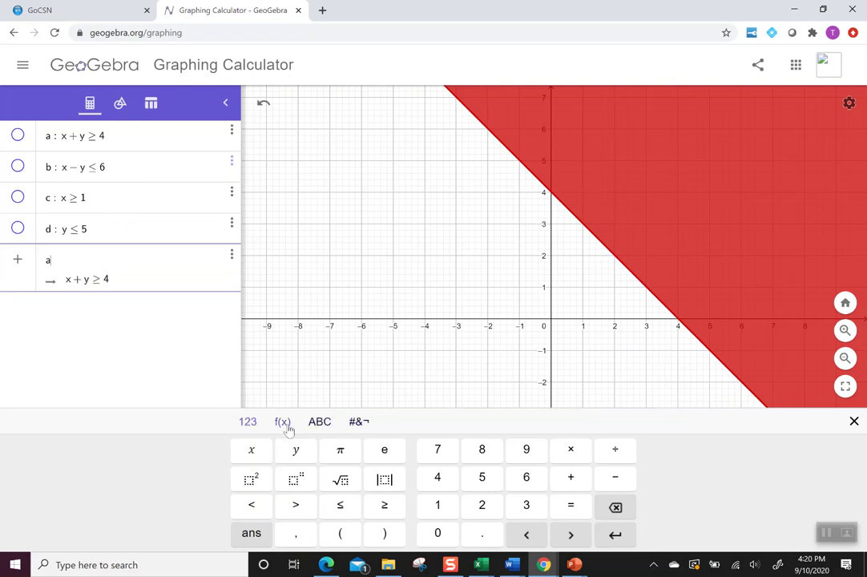
left_click(358, 426)
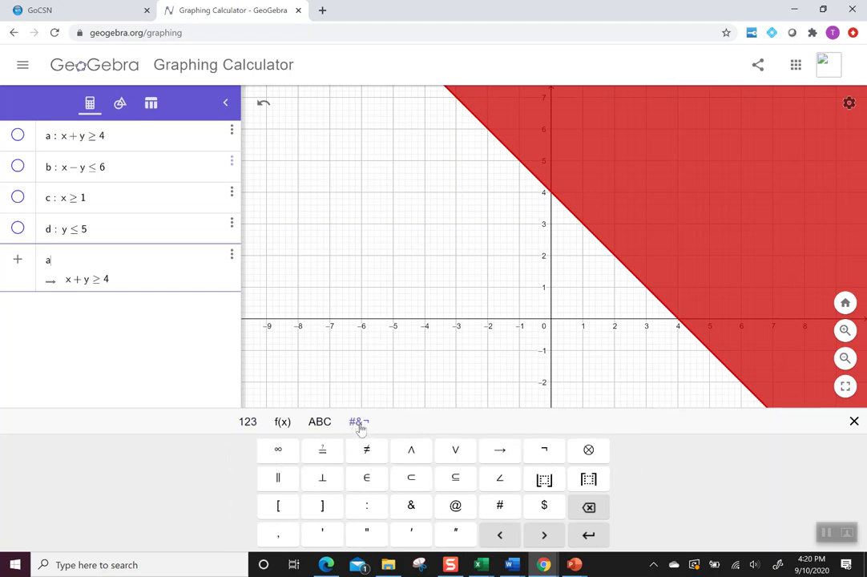
left_click(412, 452)
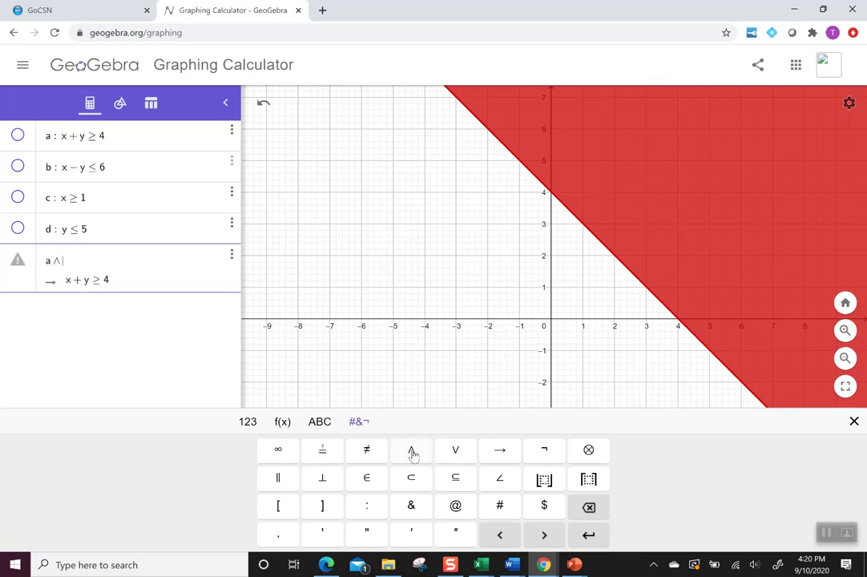
type("b")
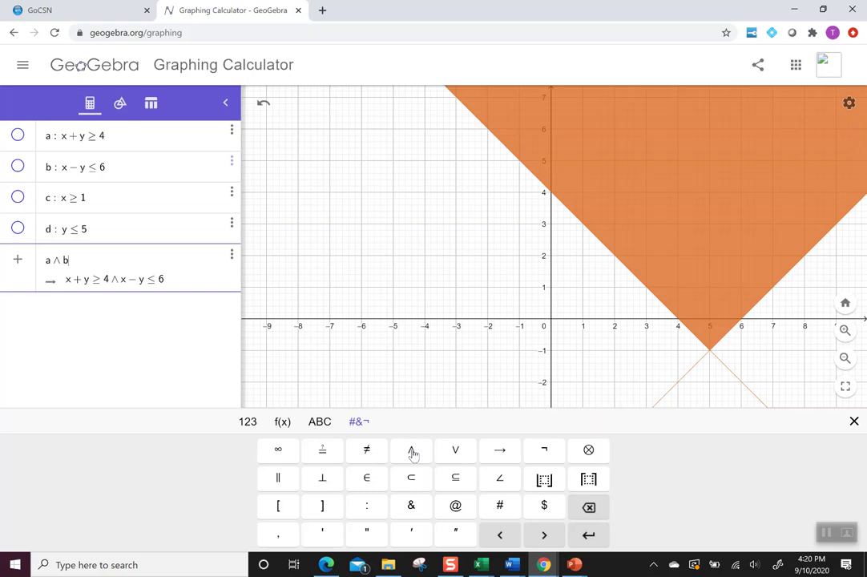
type("&")
type("&")
type("c")
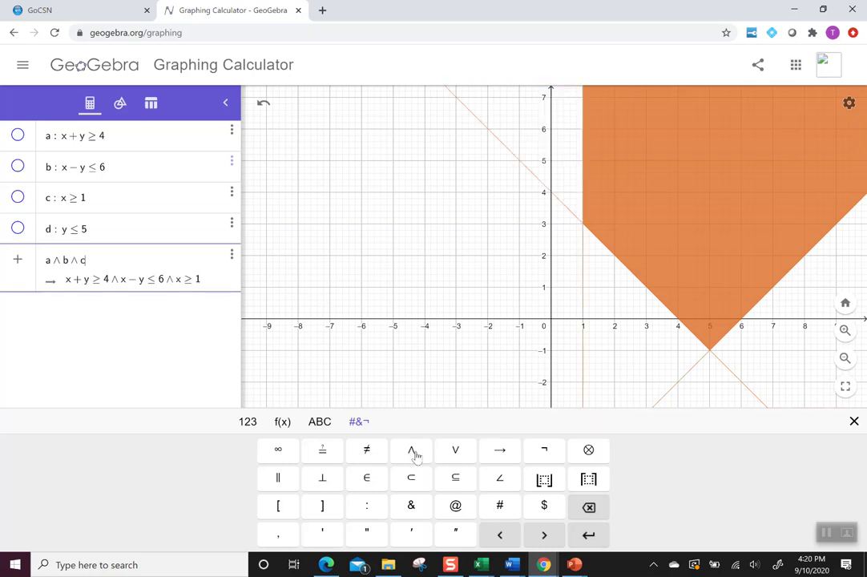
left_click(412, 451)
type("d")
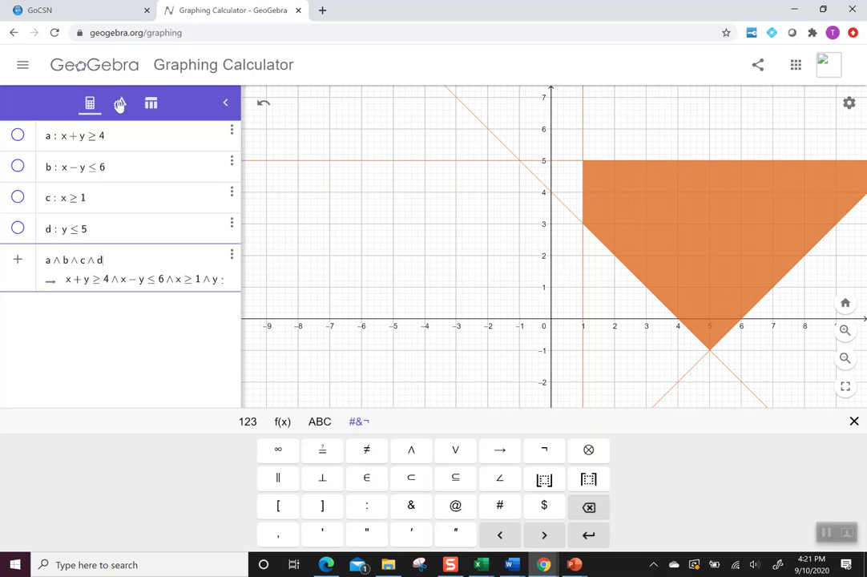
Pan the graph with the Move tool so the whole shaded region of e is visible
left_click(119, 105)
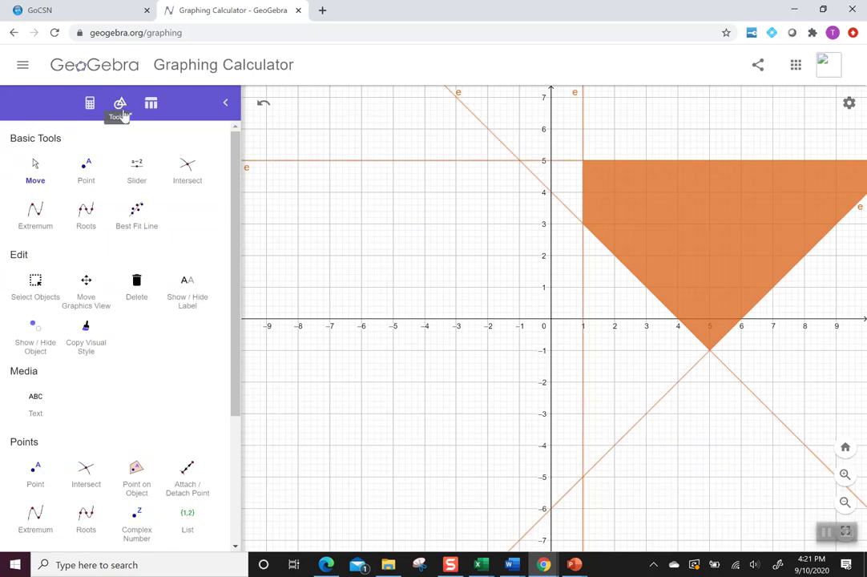
left_click(35, 164)
mouse_move(509, 228)
left_mouse_down()
mouse_move(403, 243)
mouse_move(350, 292)
mouse_move(329, 221)
left_mouse_up()
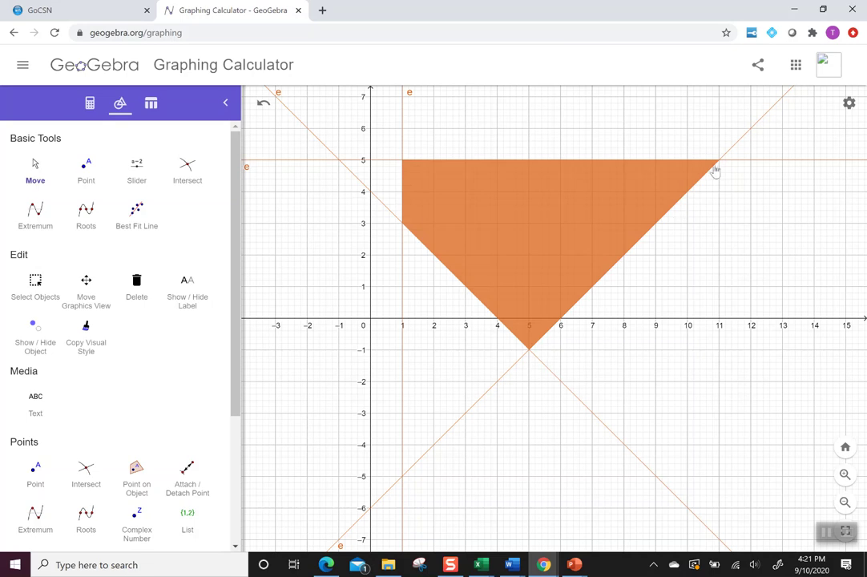
left_click(91, 105)
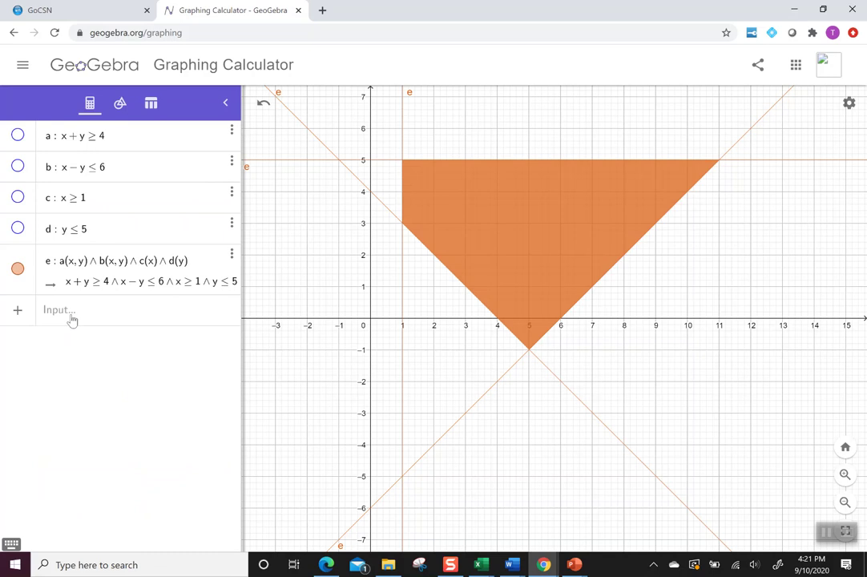
Enter boundary lines x + y = 4, x − y = 6, x = 1 and y = 5
left_click(72, 318)
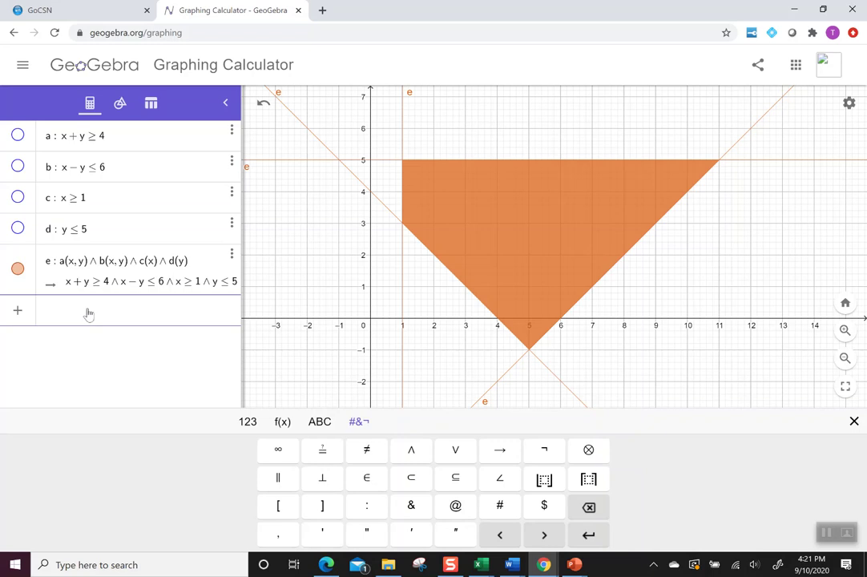
type("x ")
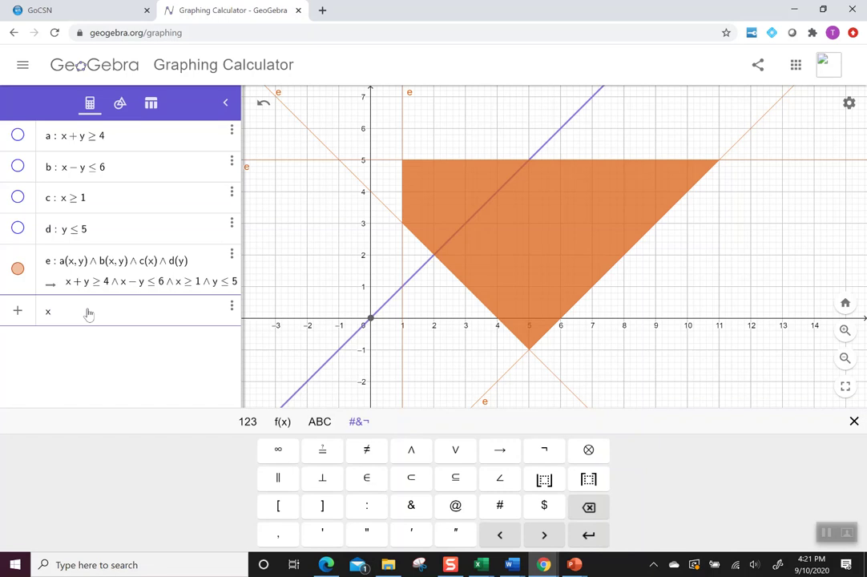
type("+ y = ")
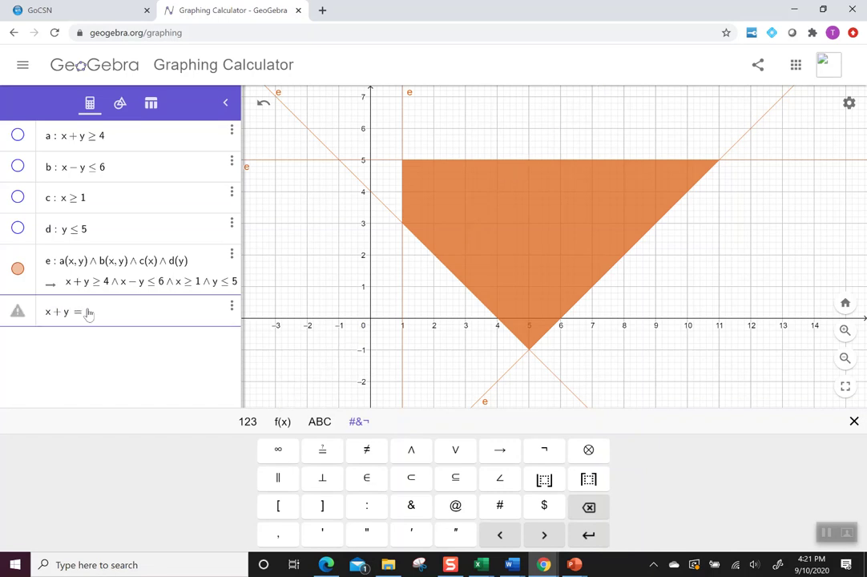
type("4")
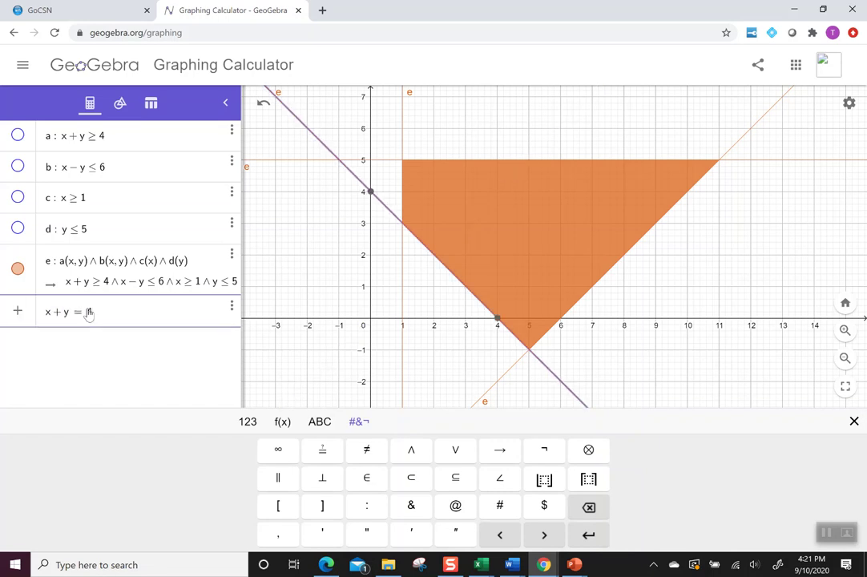
key("Return")
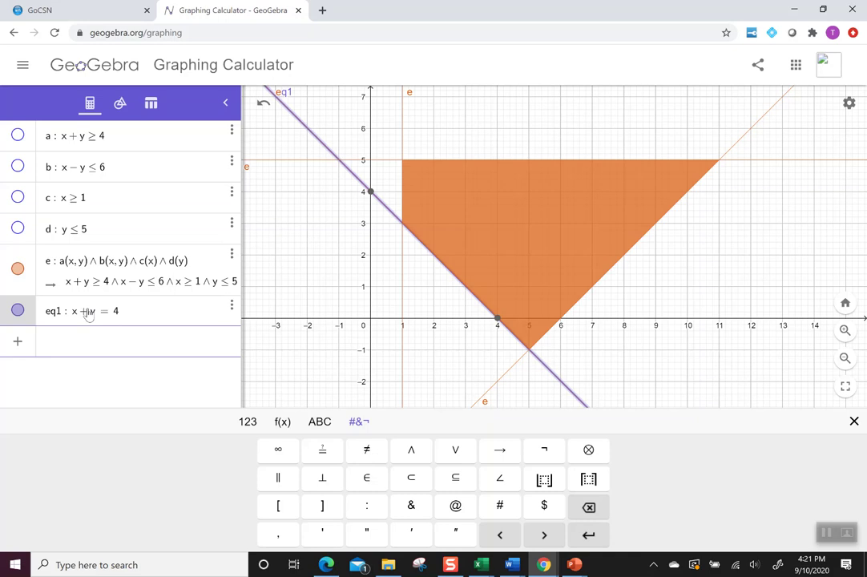
type("x")
type("-y")
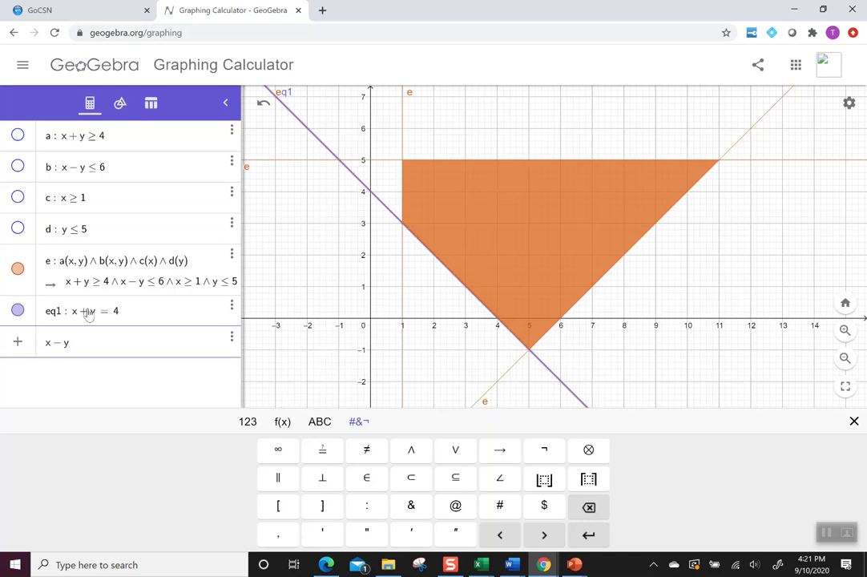
type("=6")
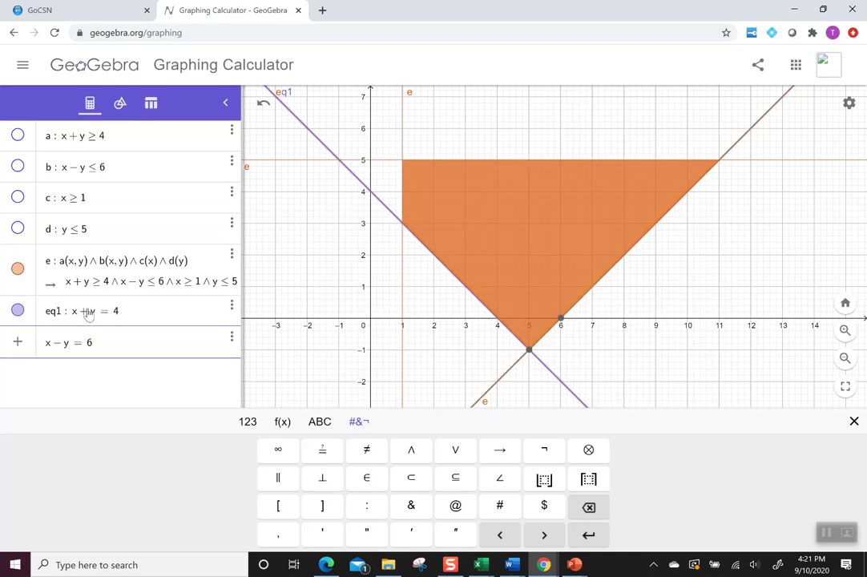
key("Return")
type("x ")
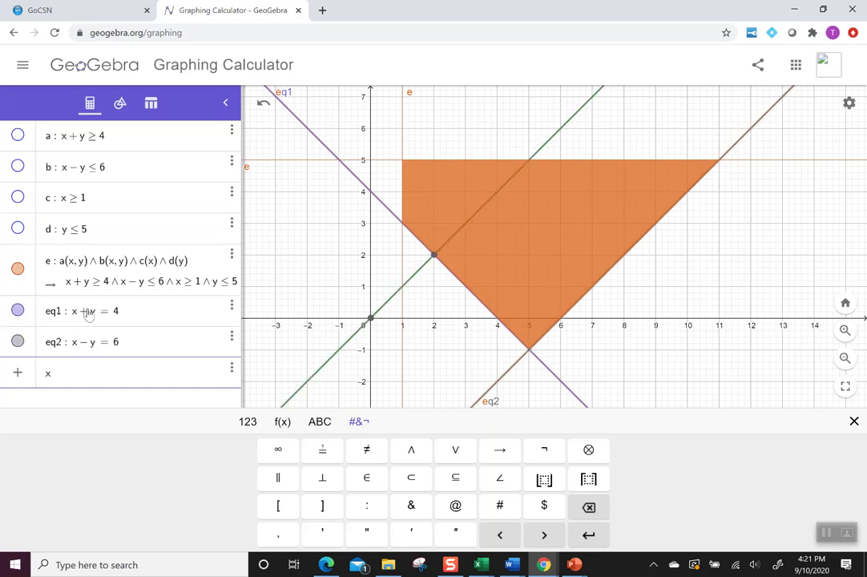
type("= 1")
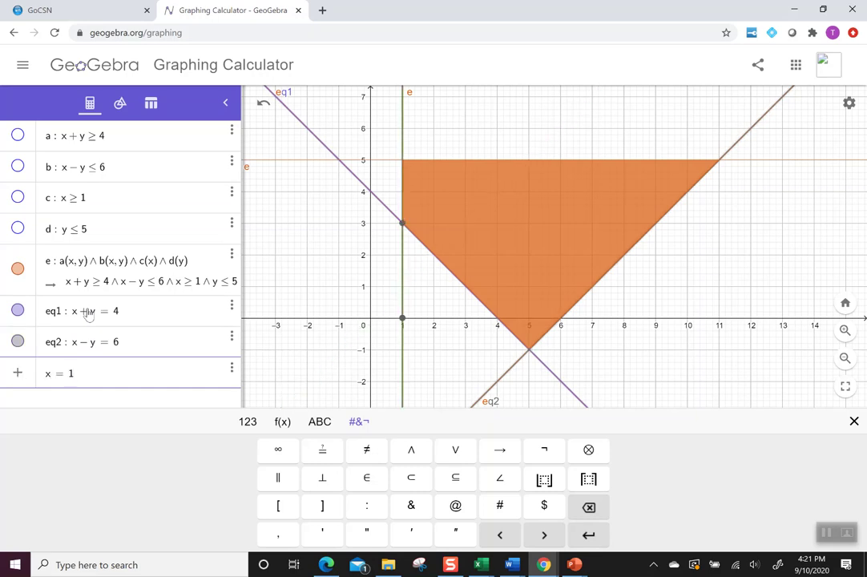
key("Return")
type("y = ")
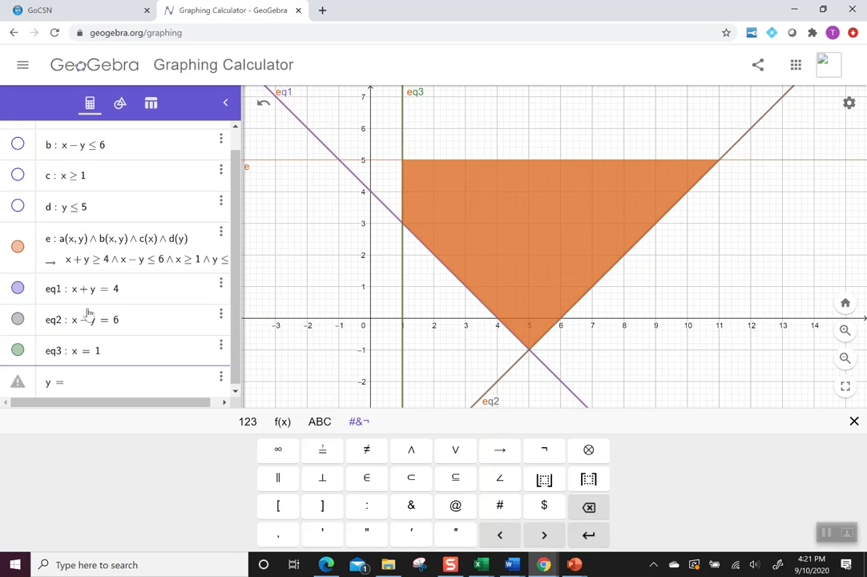
type("5")
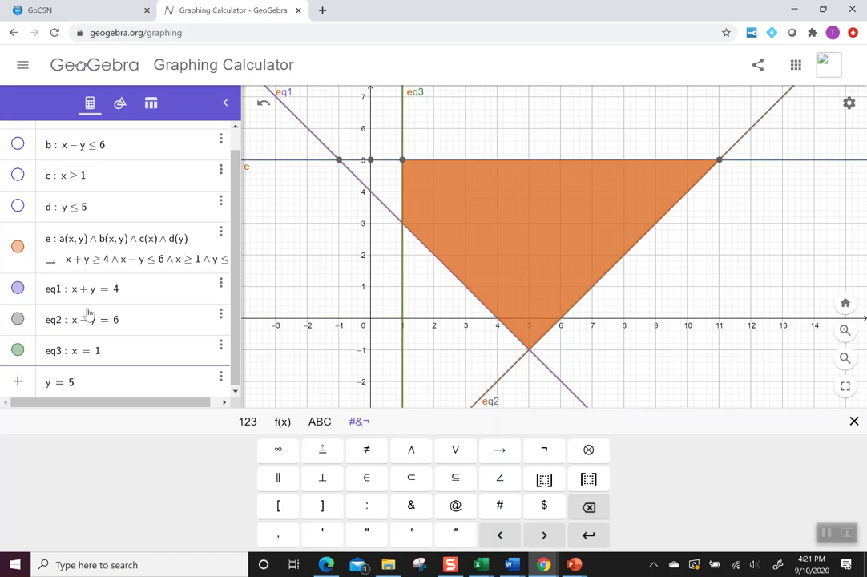
key("Return")
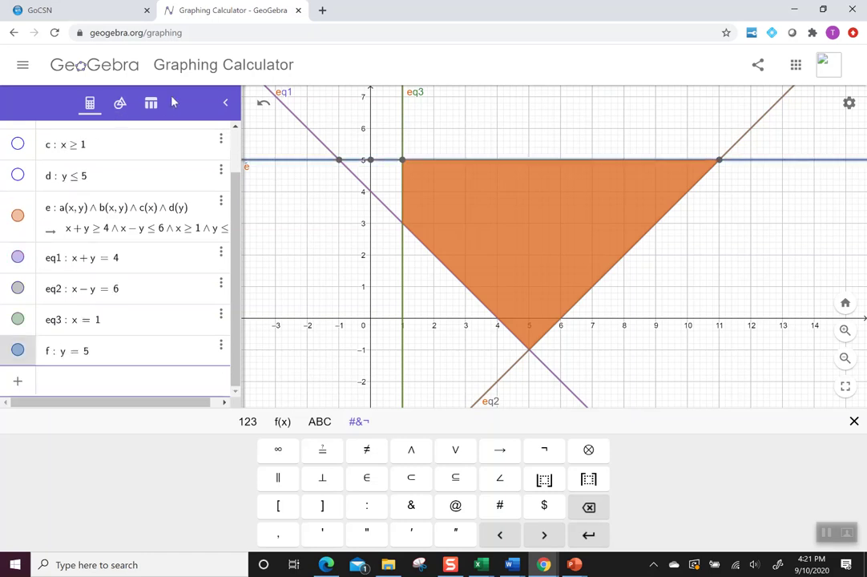
left_click(122, 106)
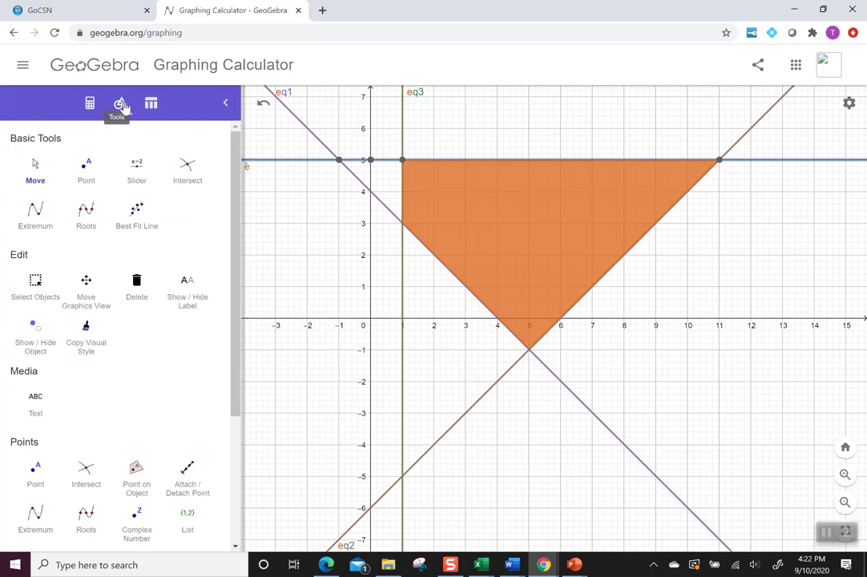
Intersect boundary lines to create A (1, 5), B (11, 5), C (5, −1), D (1, 3)
left_click(185, 170)
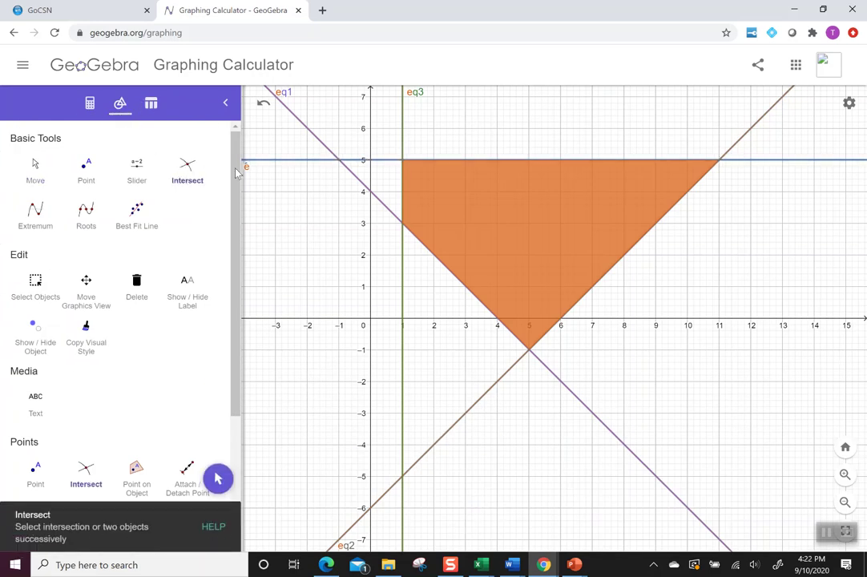
left_click(403, 162)
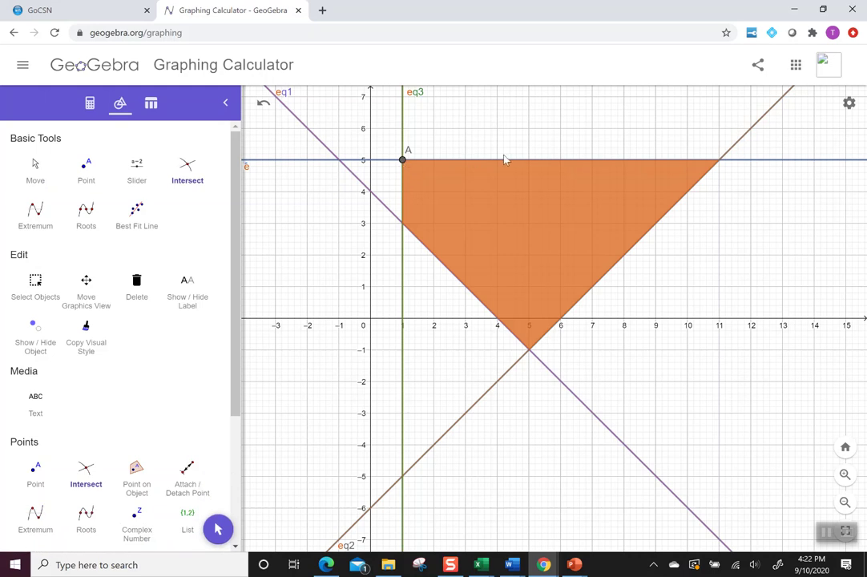
left_click(719, 161)
left_click(529, 350)
left_click(403, 222)
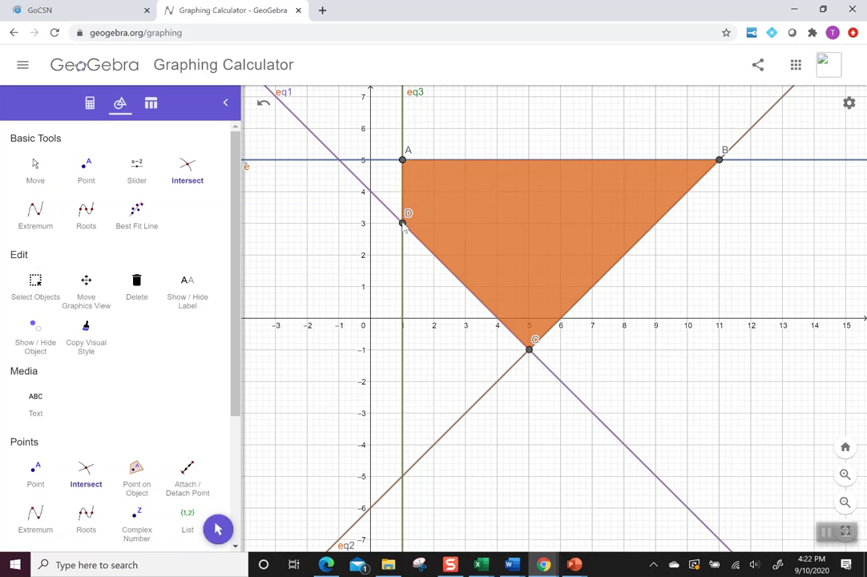
left_click(89, 108)
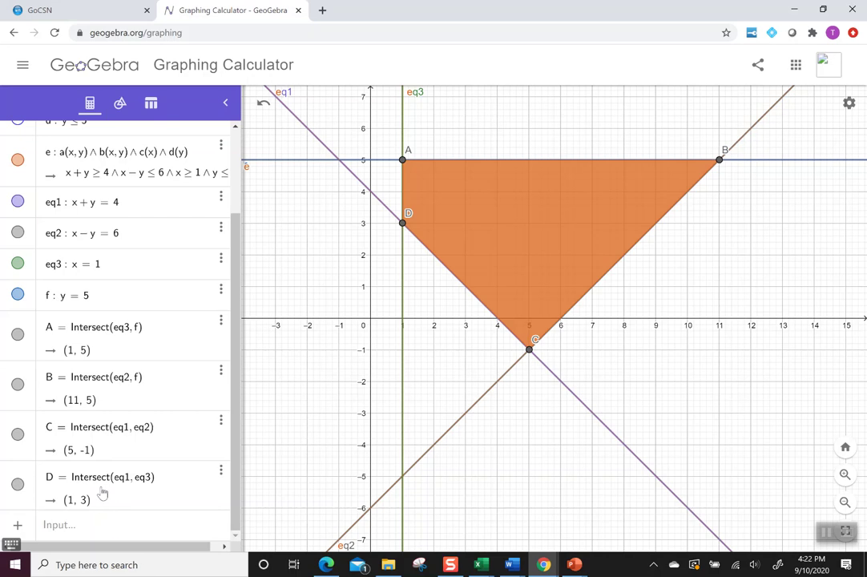
left_click(119, 104)
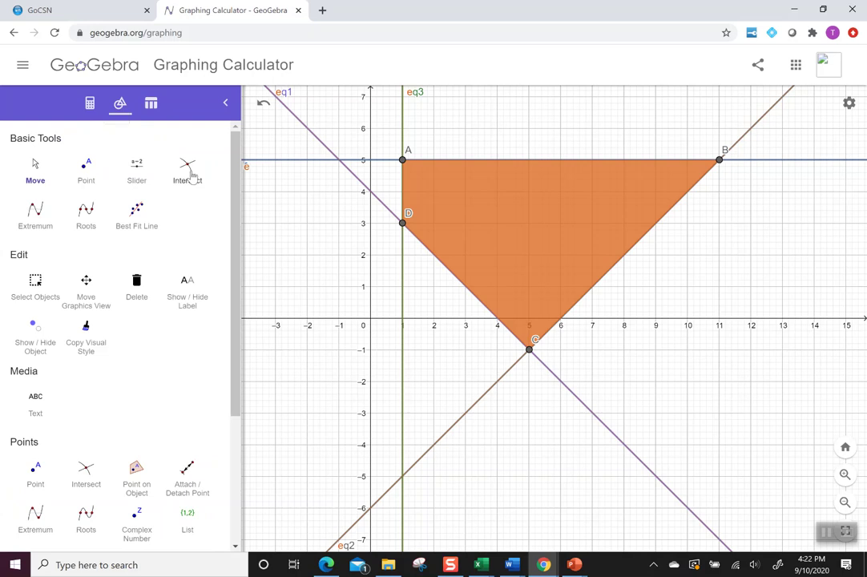
left_click(574, 565)
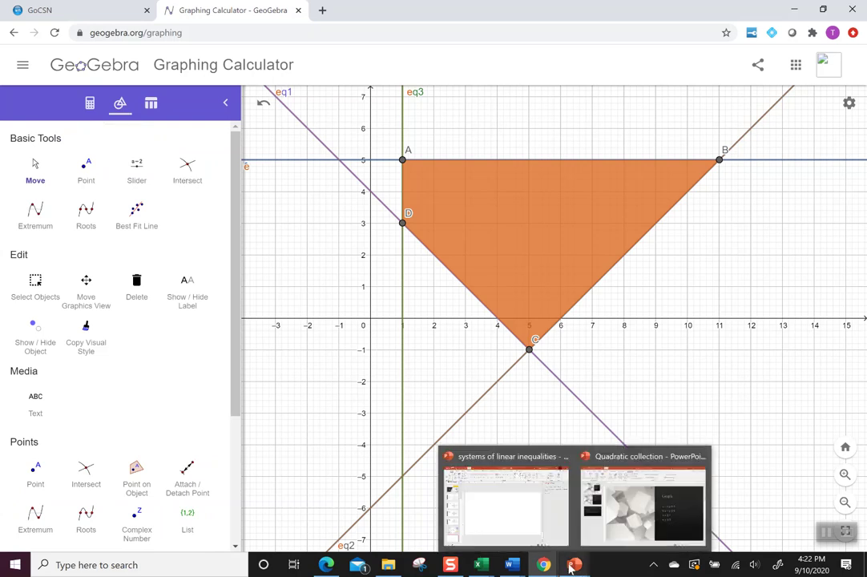
Run the Quadratic collection slide show from the current slide and advance to Short Cut Keys
left_click(617, 539)
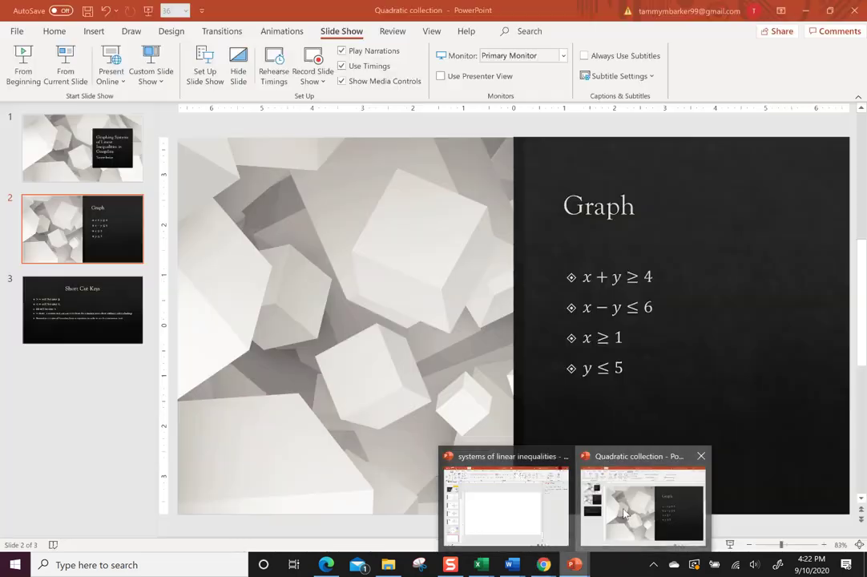
left_click(64, 62)
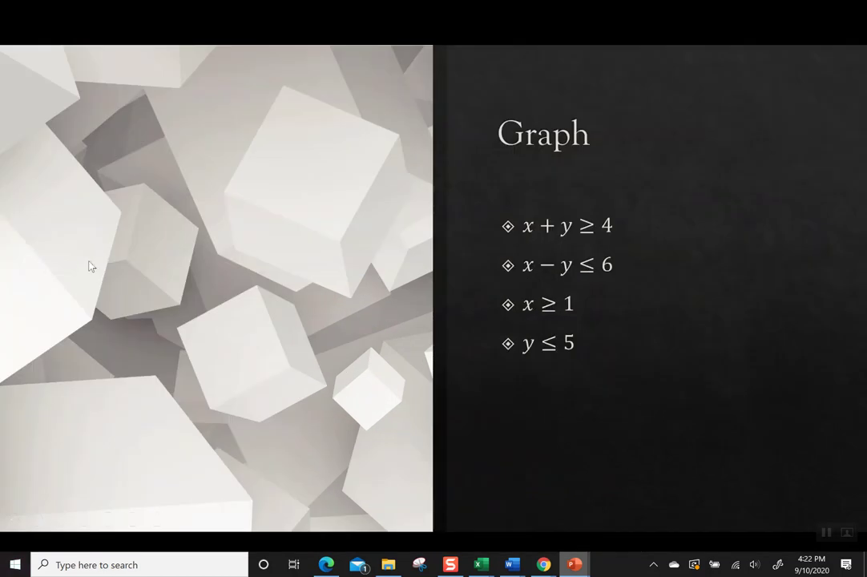
left_click(98, 274)
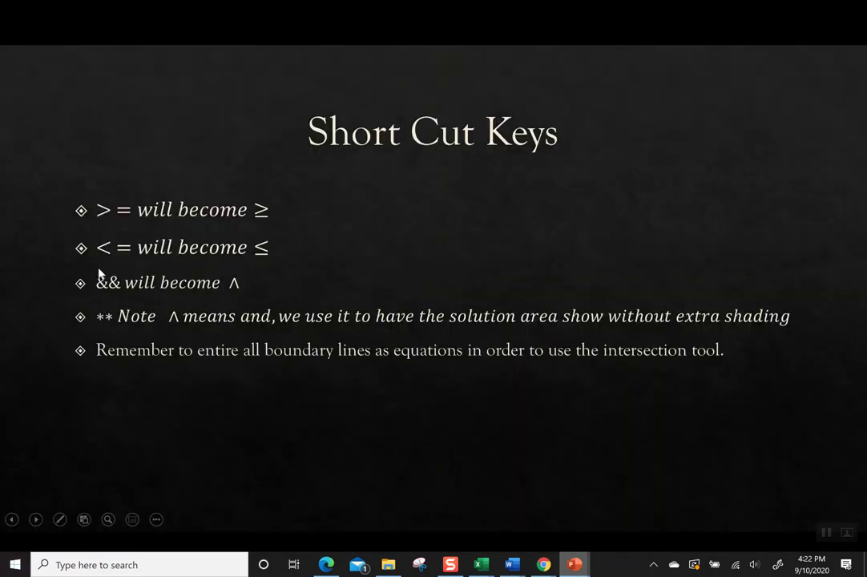